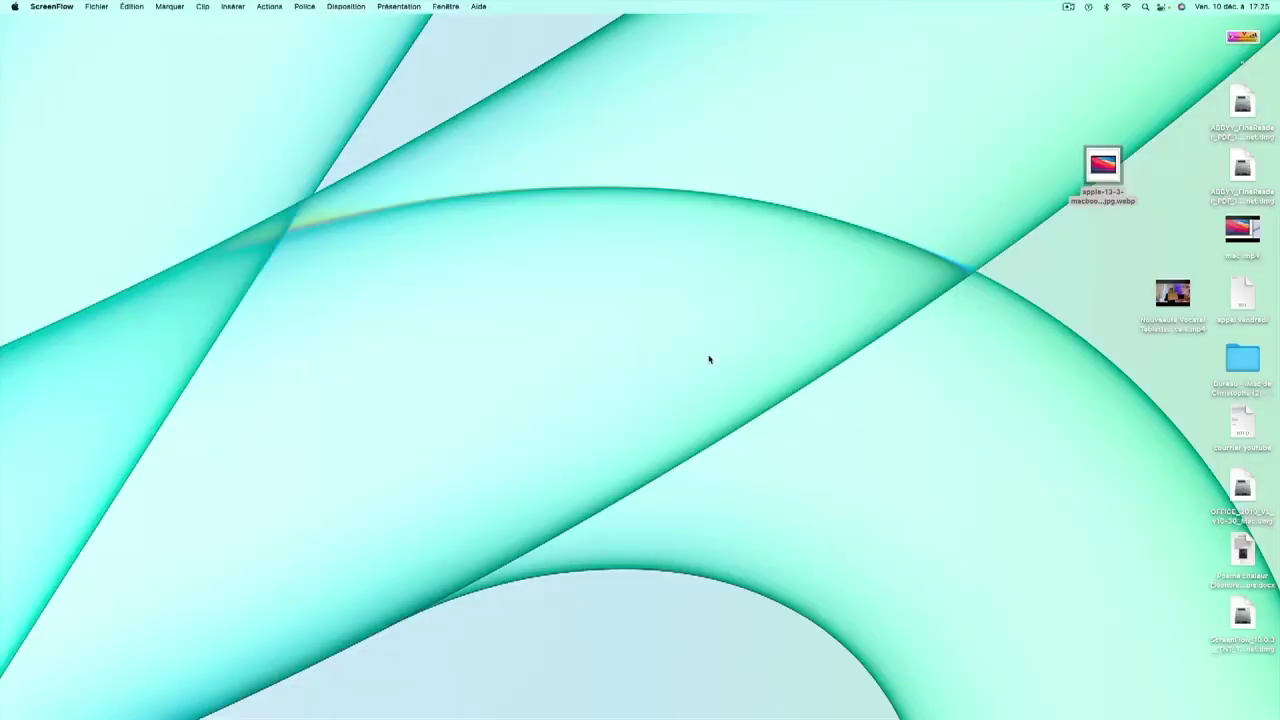
Switch to Pages and create a new document from the Vierge template
key("super+space")
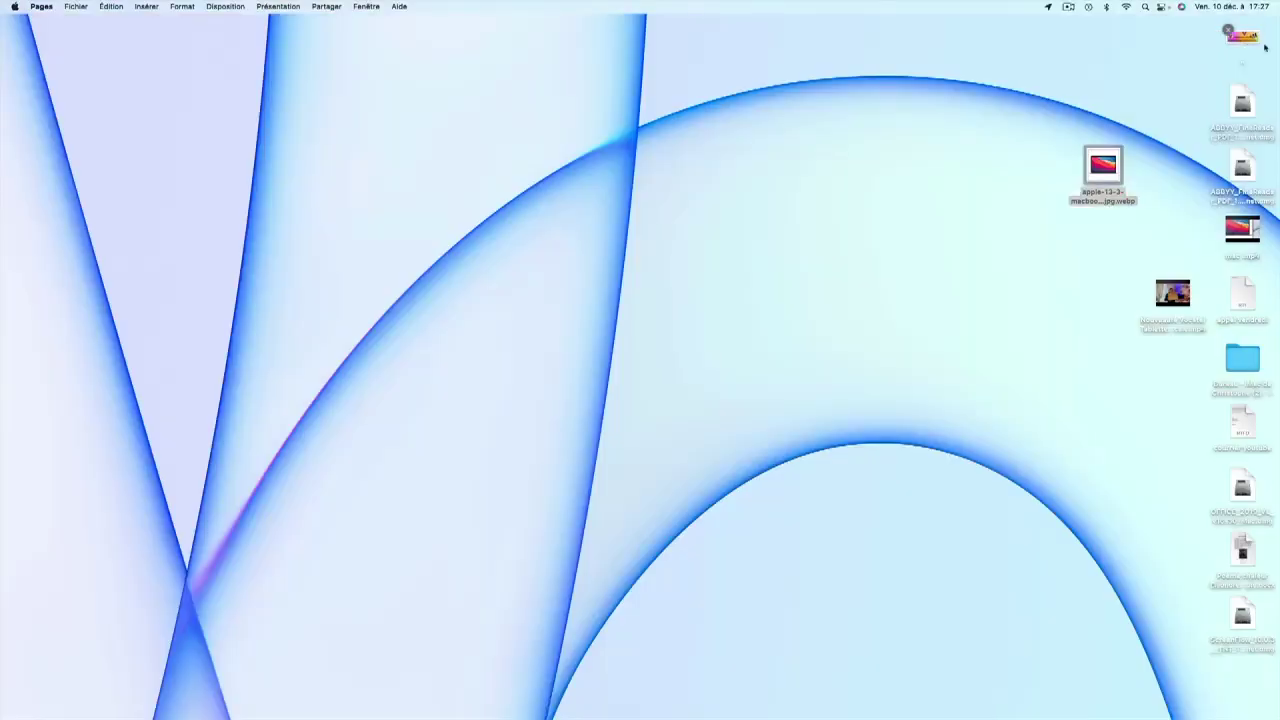
key("super+space")
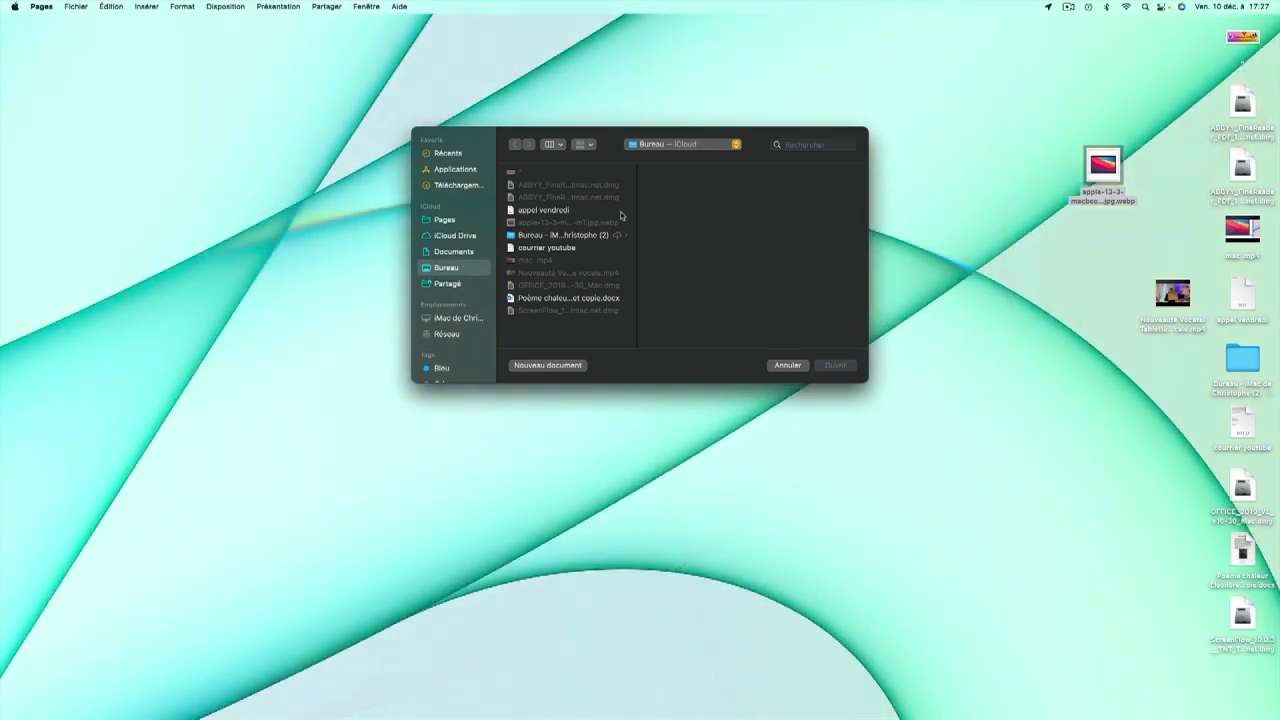
key("super+n")
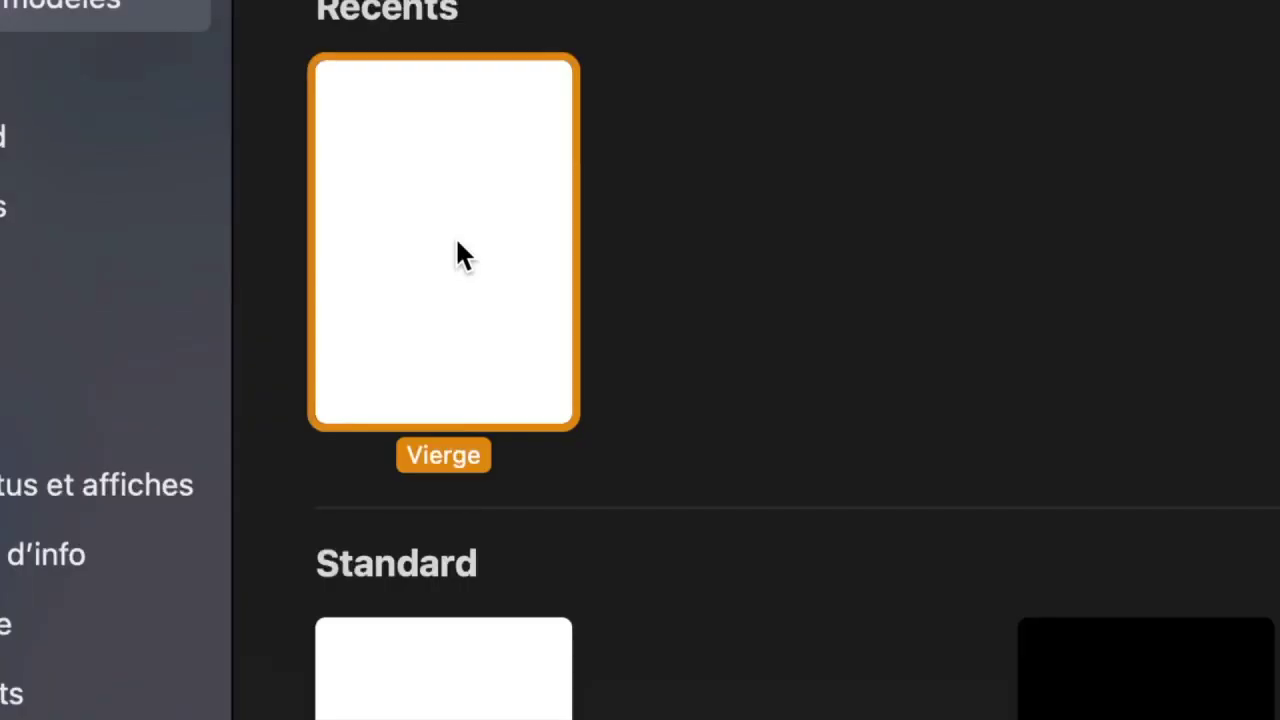
double_click(523, 273)
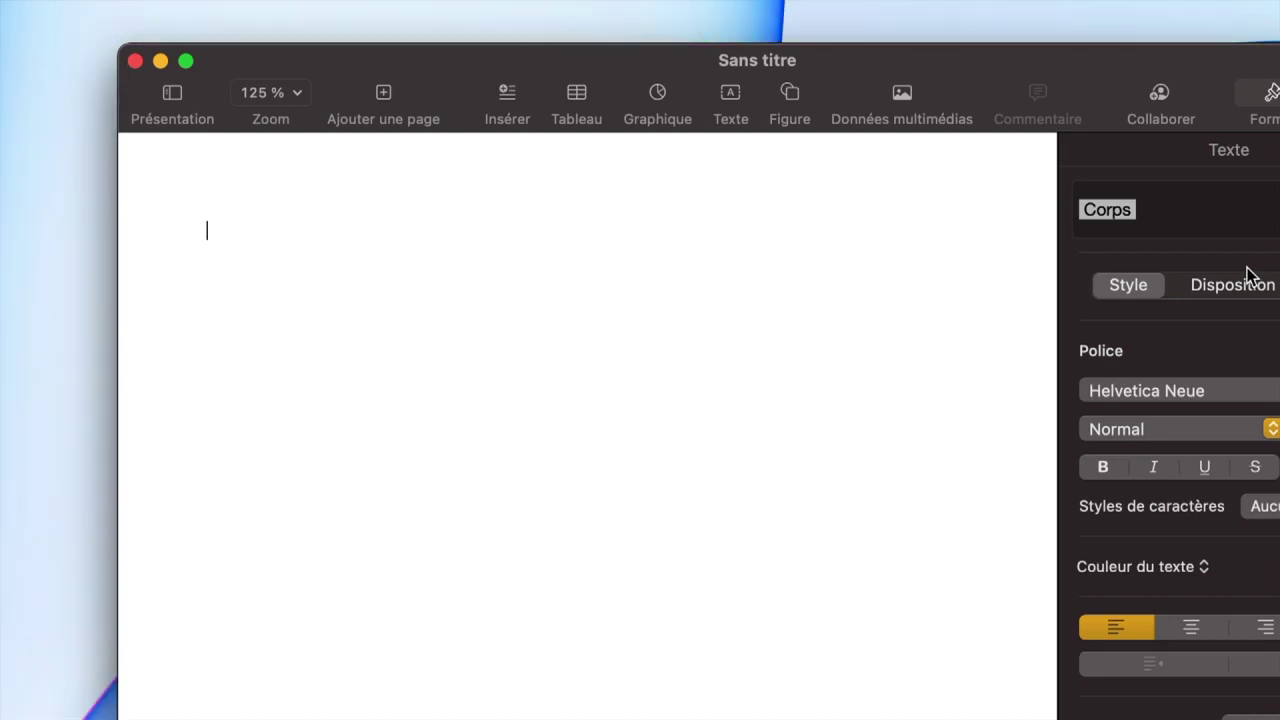
Dictate the macOS accessibility demonstration text beginning with "Bonjour," into the blank document, and review it line by line
key("F5")
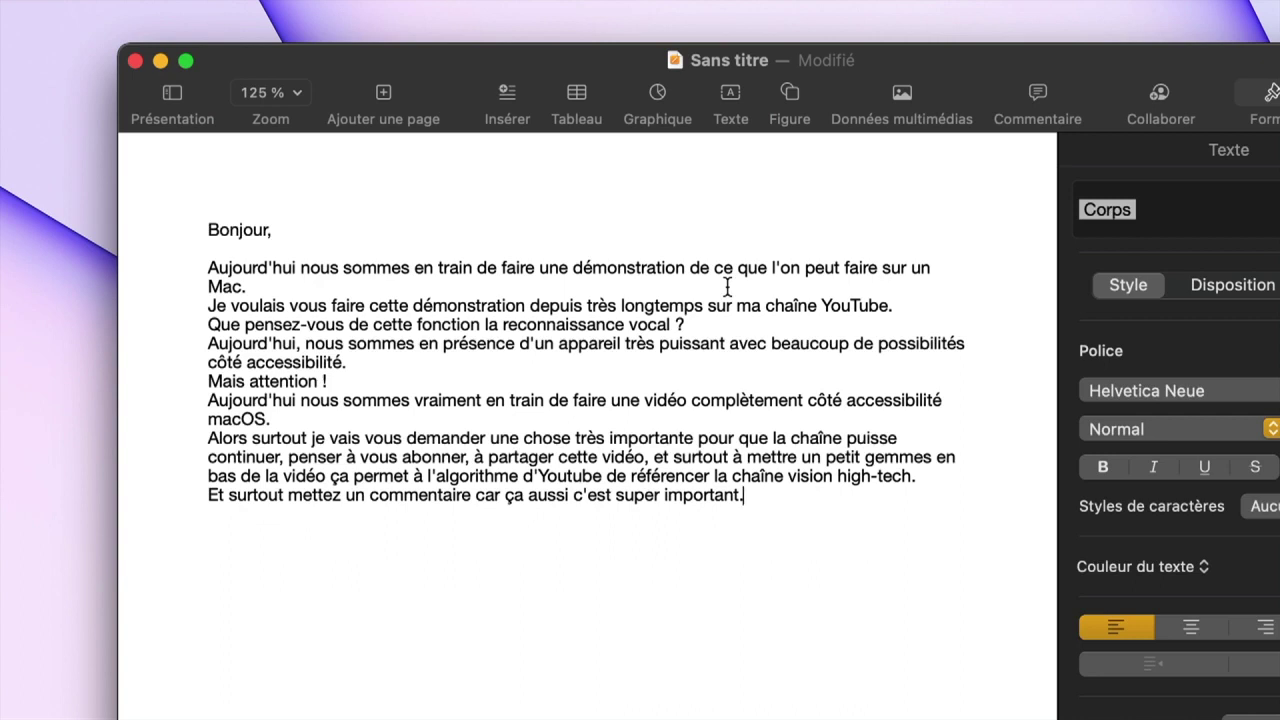
key("Up")
key("Up")
key("Up")
key("Up")
key("super+Left")
key("Down")
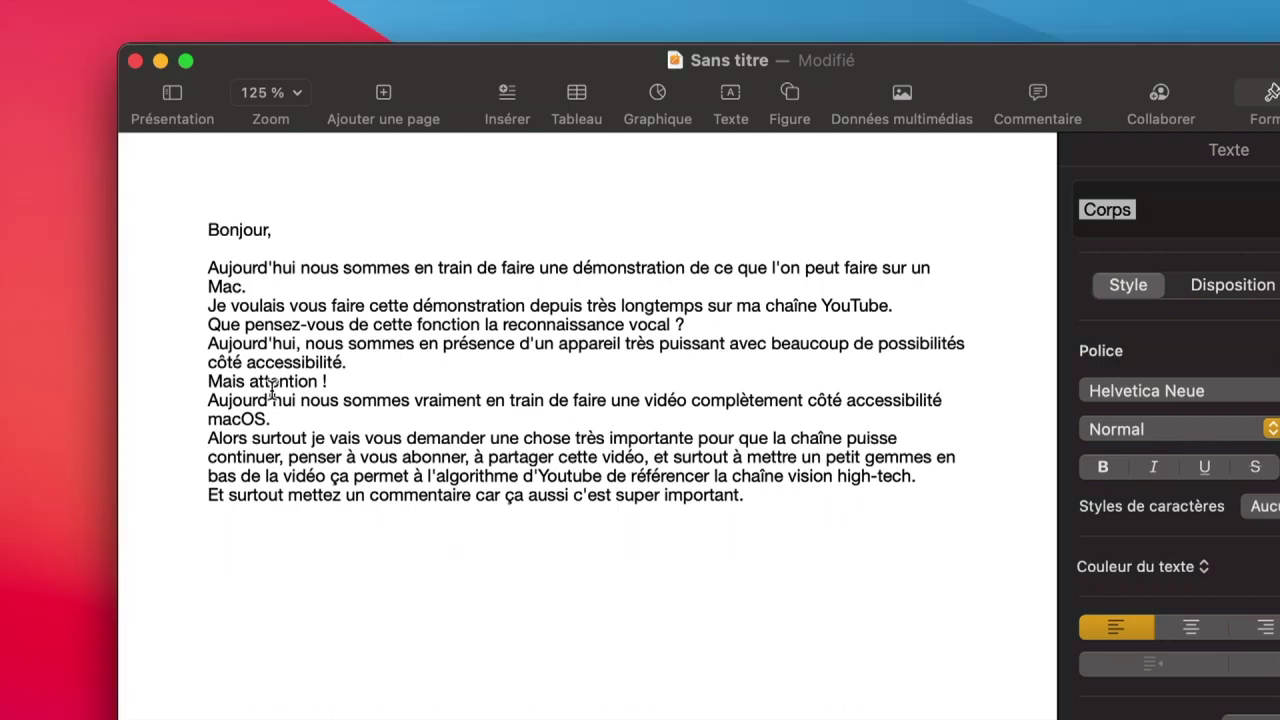
key("Down")
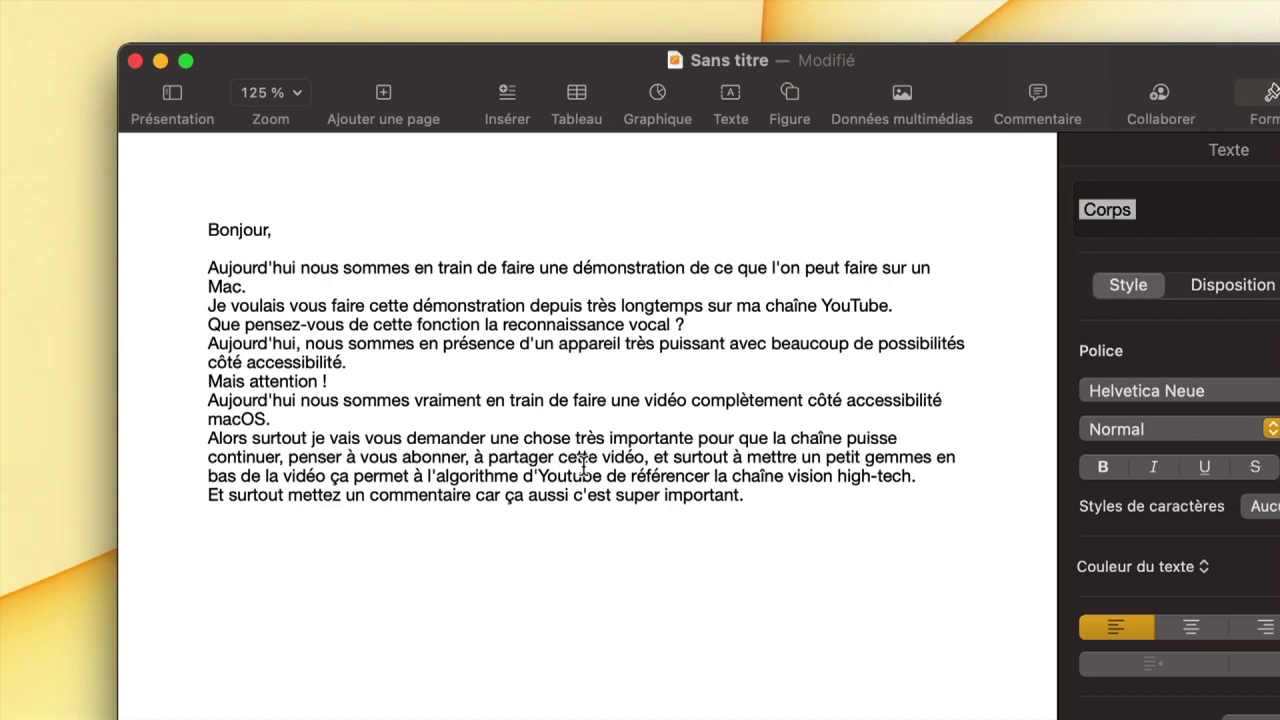
key("Down")
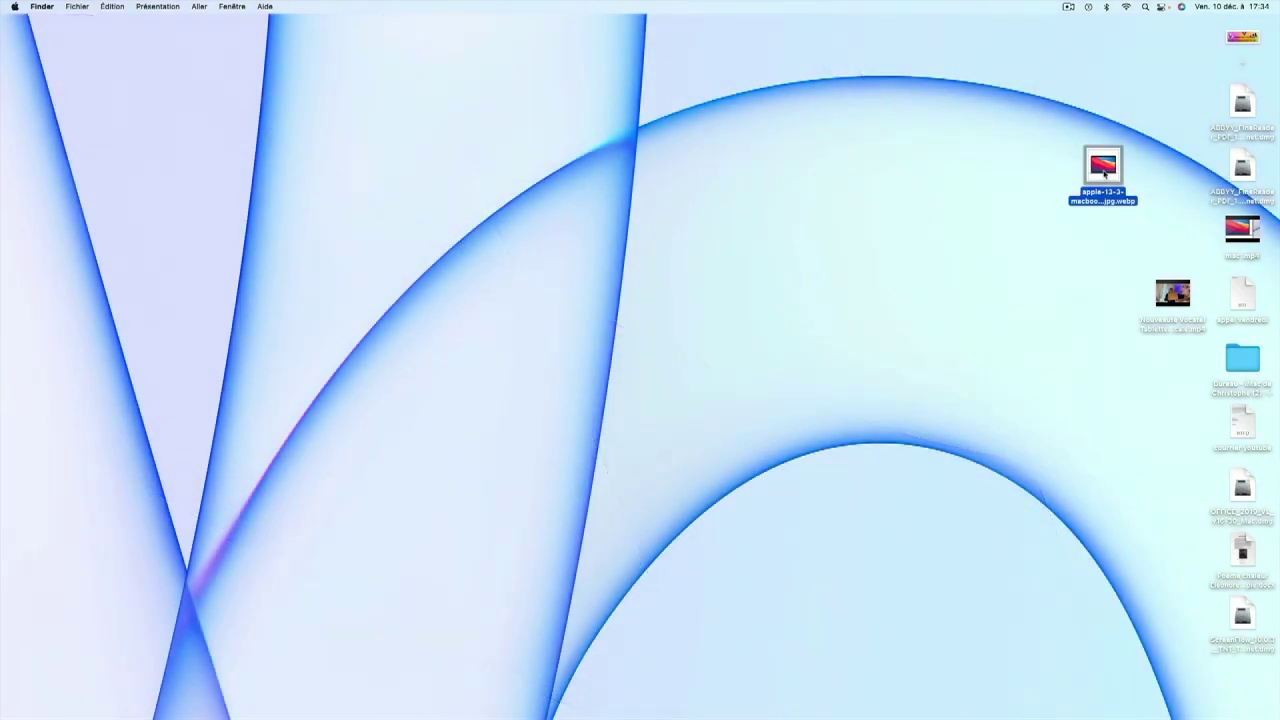
Switch to Safari, open youtube.com and make the browser window full screen
double_click(1104, 172)
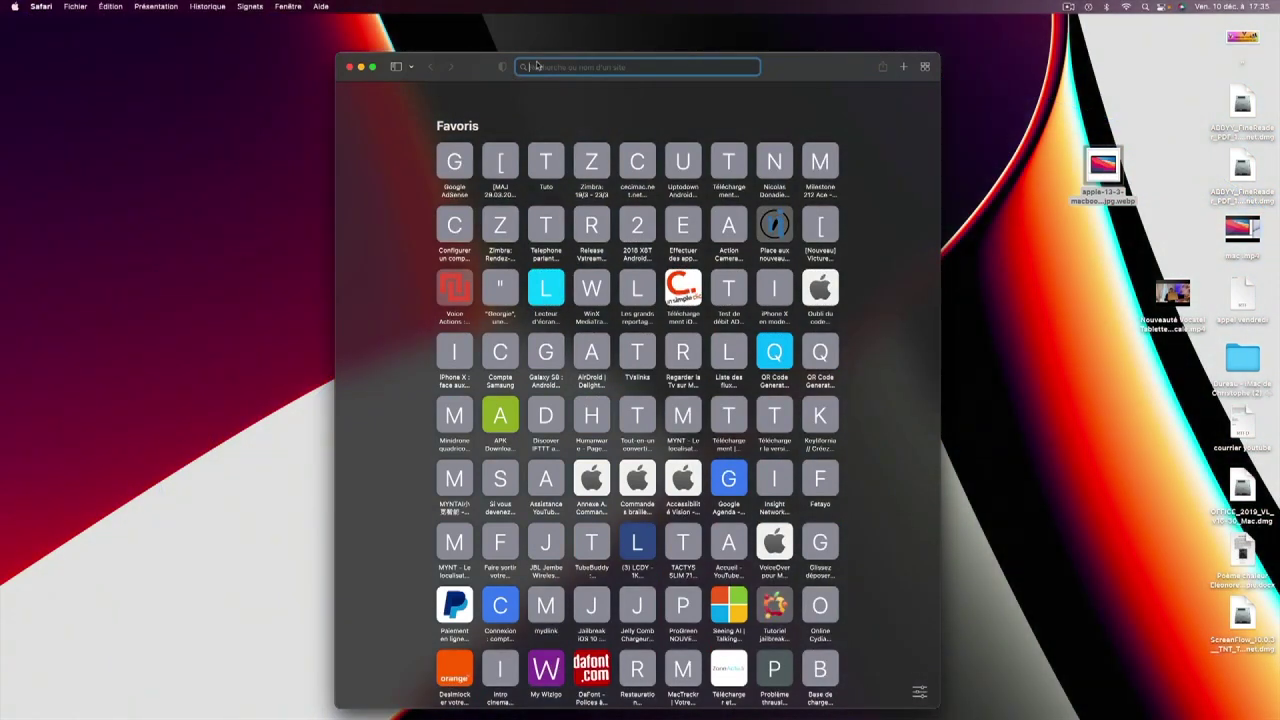
type("you")
key("Return")
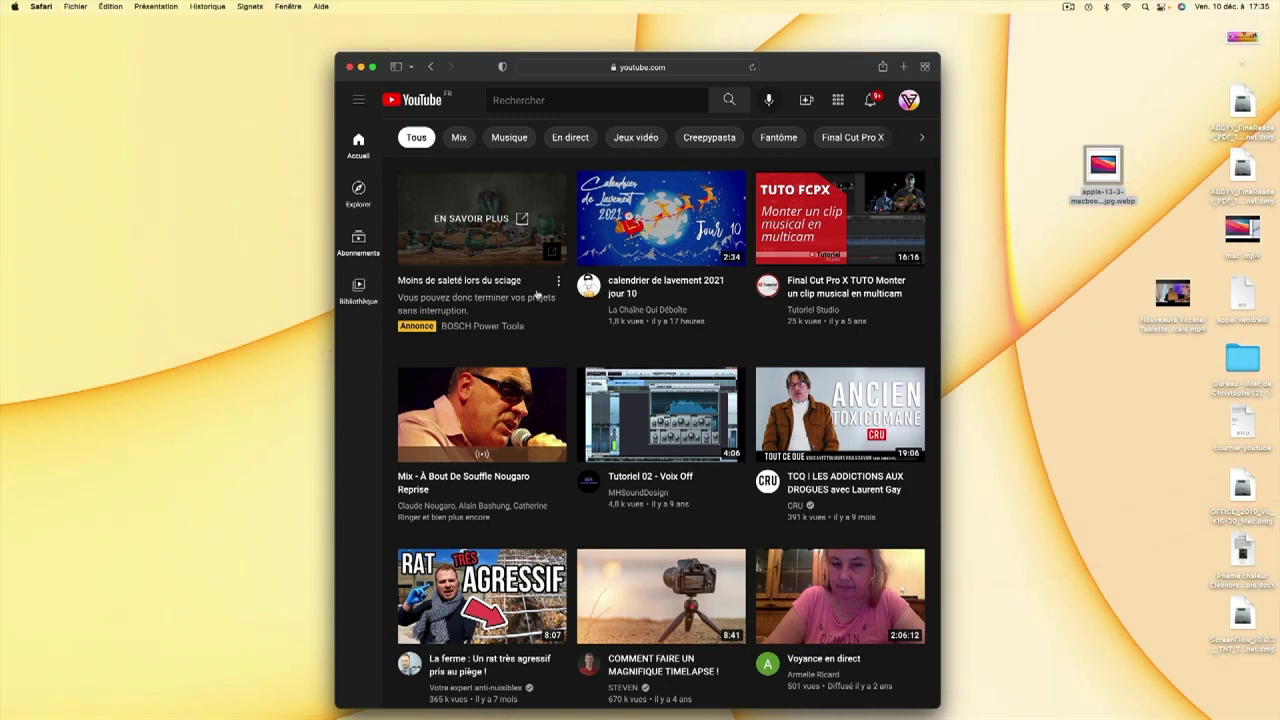
key("ctrl+super+f")
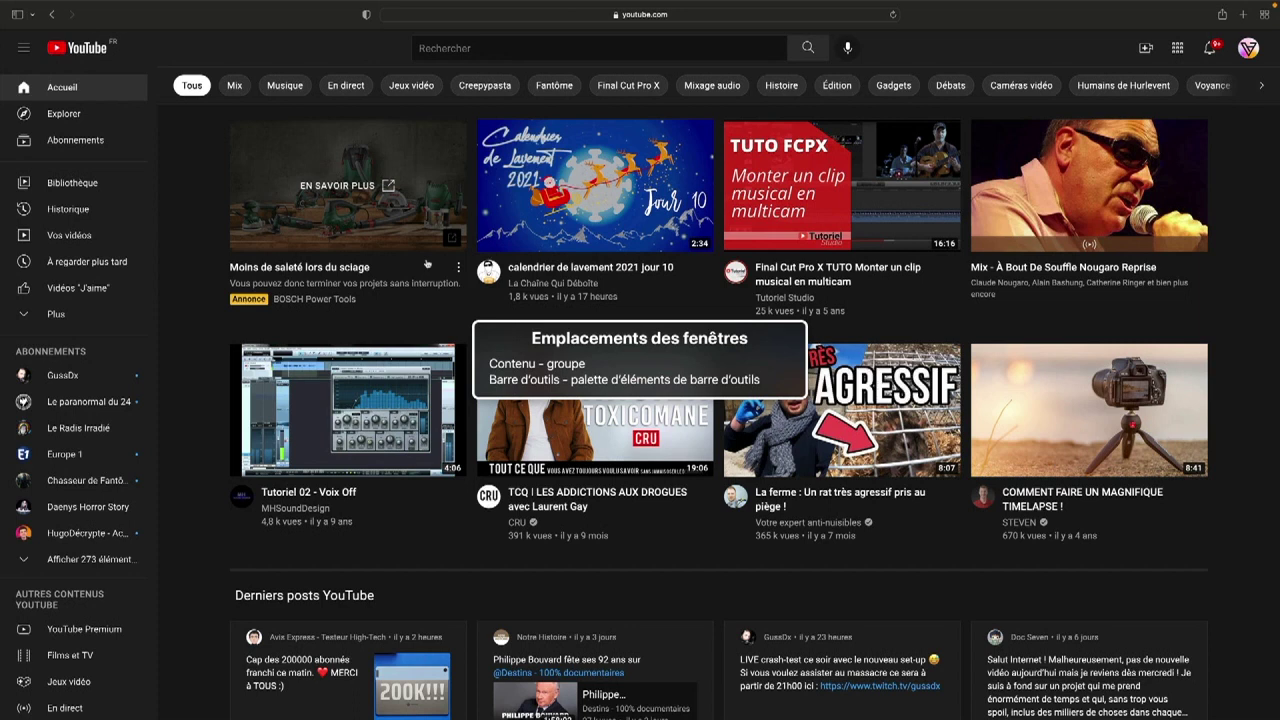
Examine the VoiceOver rotor lists for the YouTube home page: Emplacements des fenêtres, En-têtes, Liens and Contrôles de formulaire
key("ctrl+alt+Right")
key("ctrl+alt+Right")
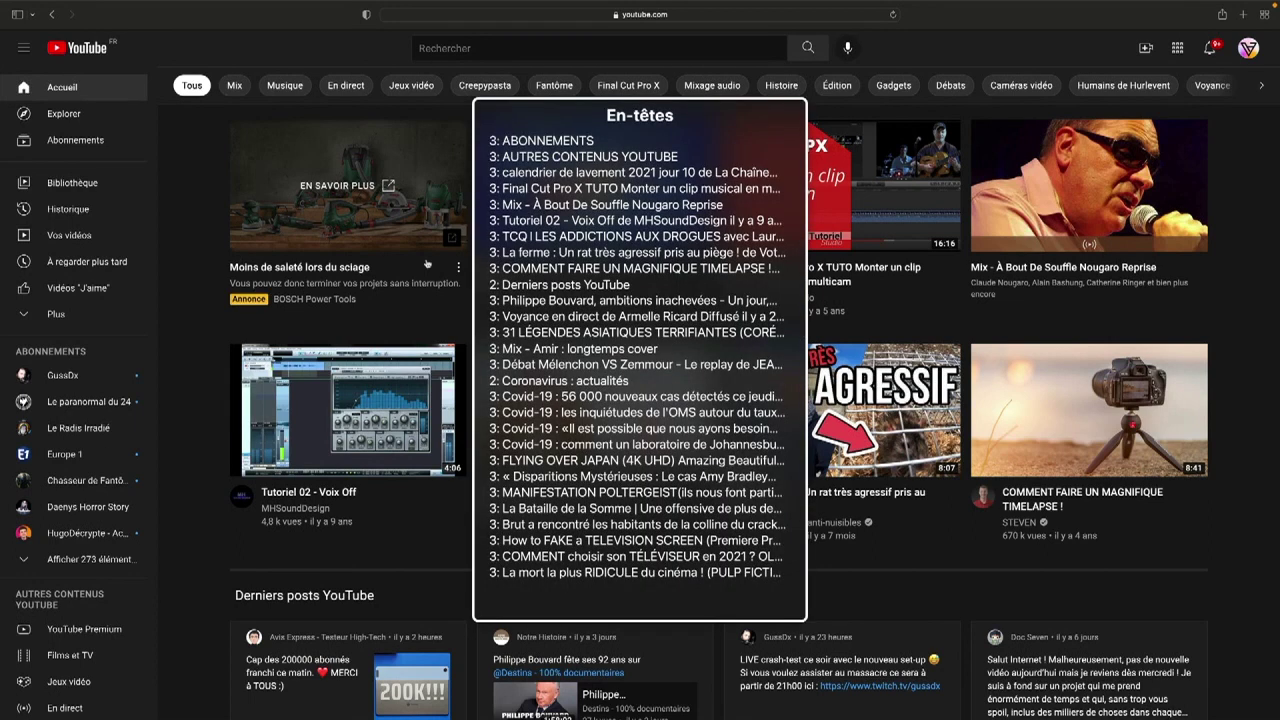
key("ctrl+alt+Right")
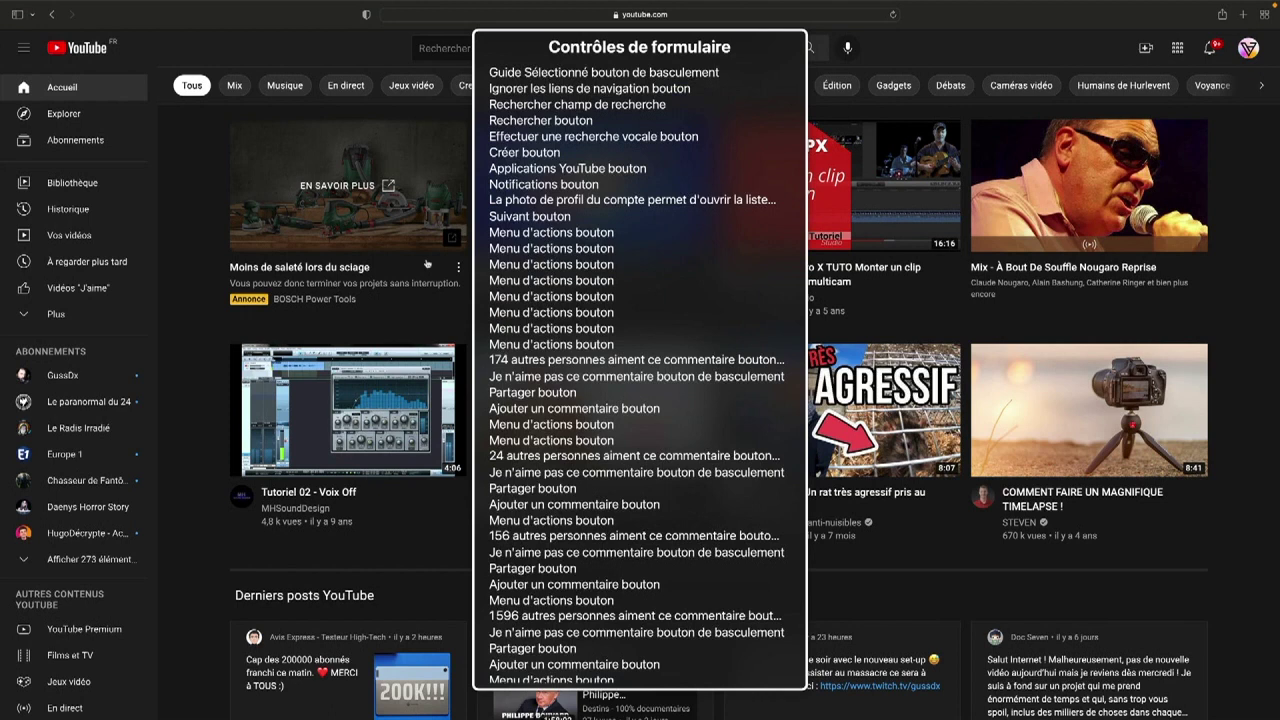
key("ctrl+alt+Right")
key("ctrl+alt+Right")
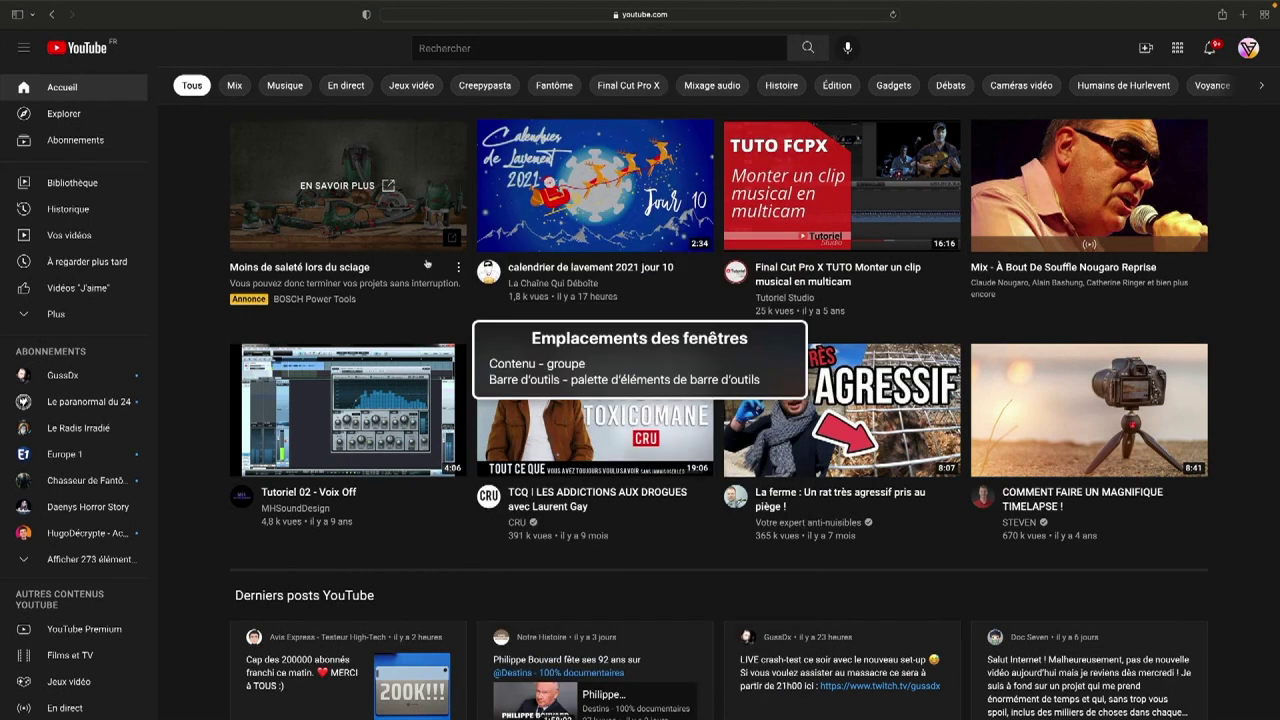
key("ctrl+alt+Right")
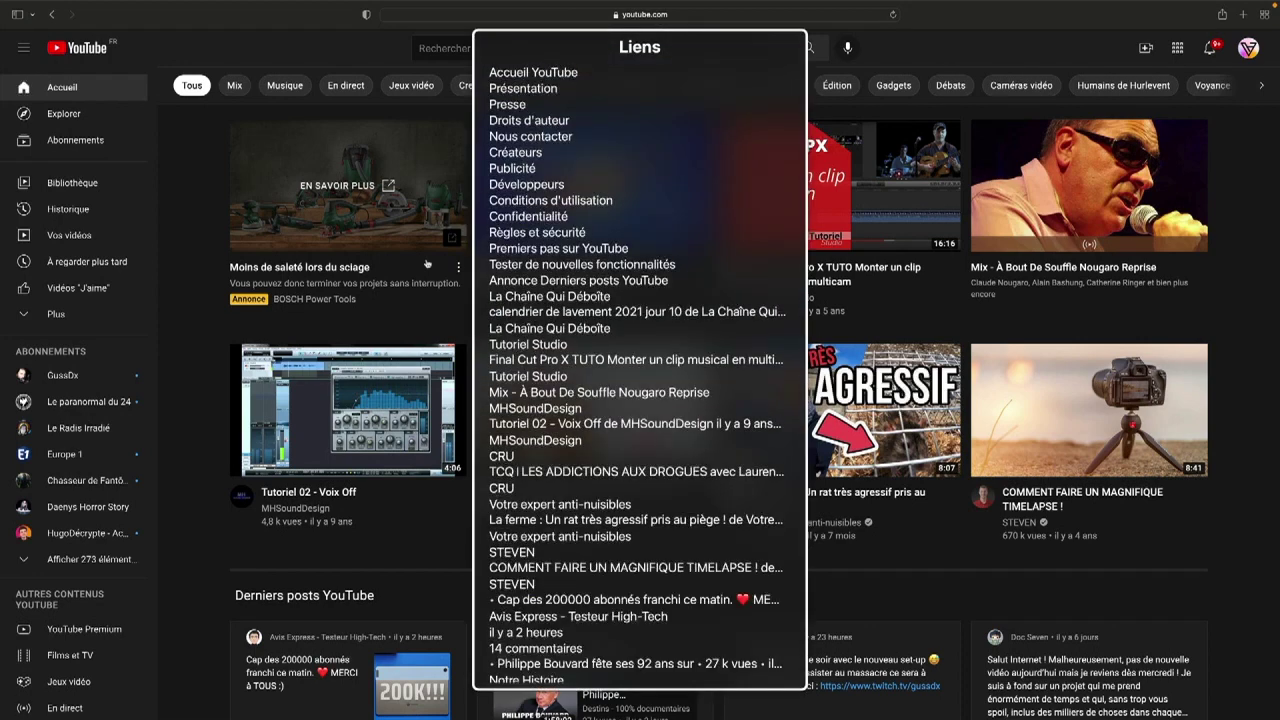
key("ctrl+alt+Right")
key("ctrl+alt+Right")
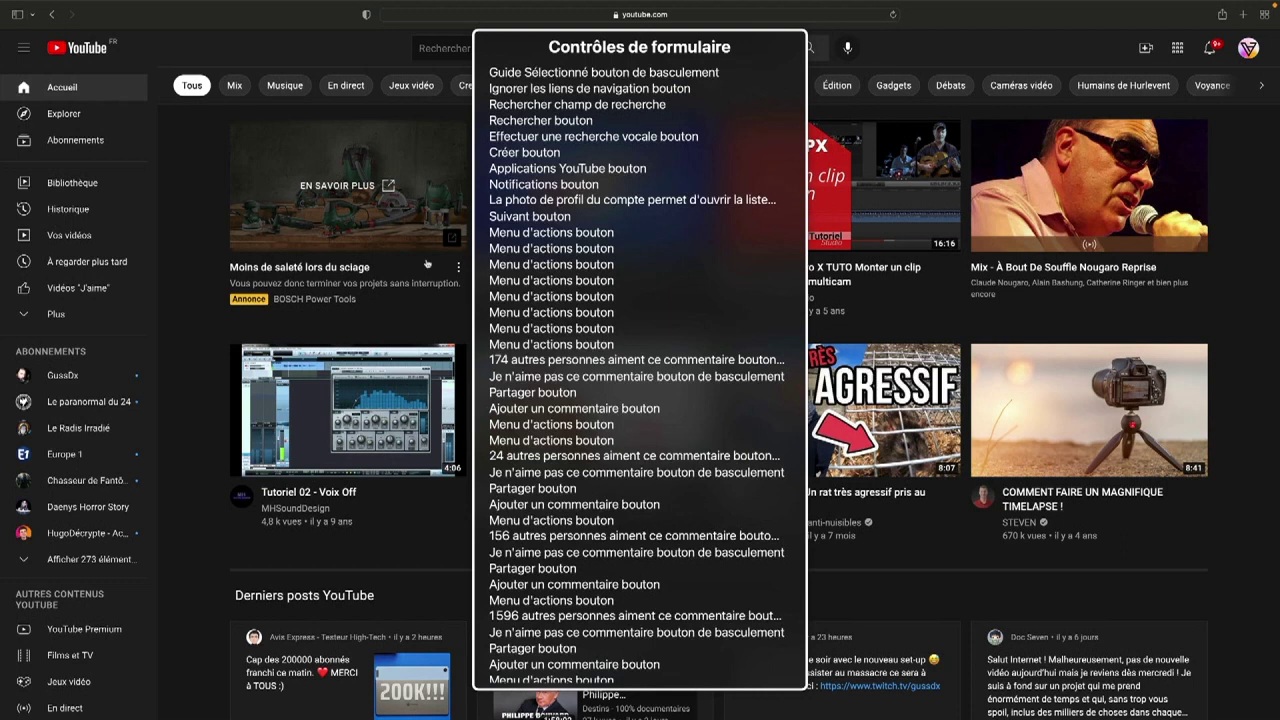
Filter the rotor's form controls by "recher", go to "Effectuer une recherche vocale" and start the voice search
type("recher")
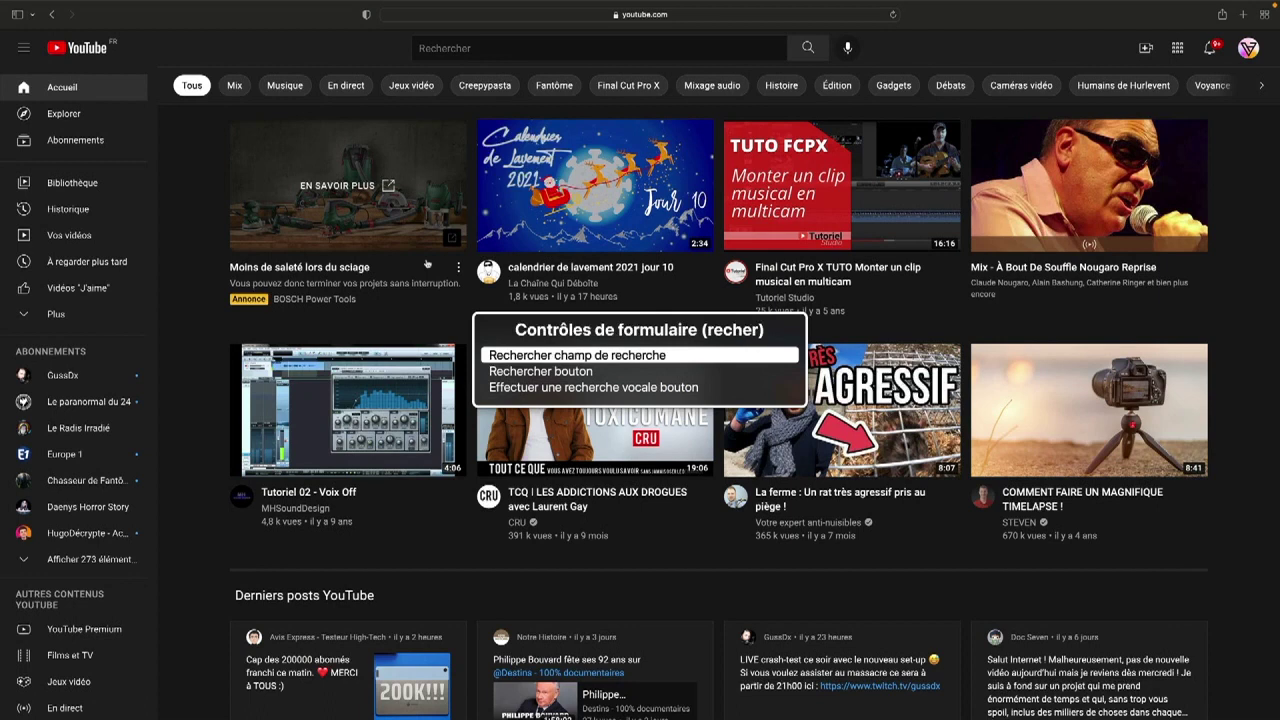
key("Down")
key("Down")
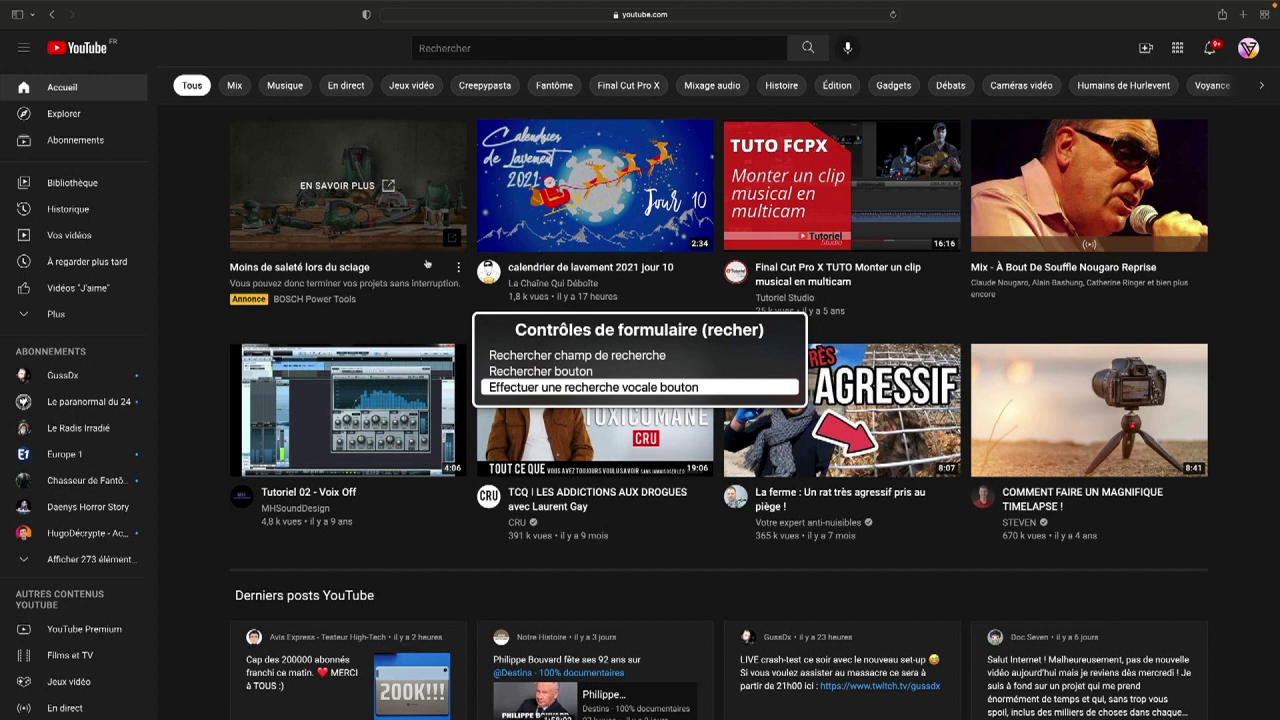
key("Return")
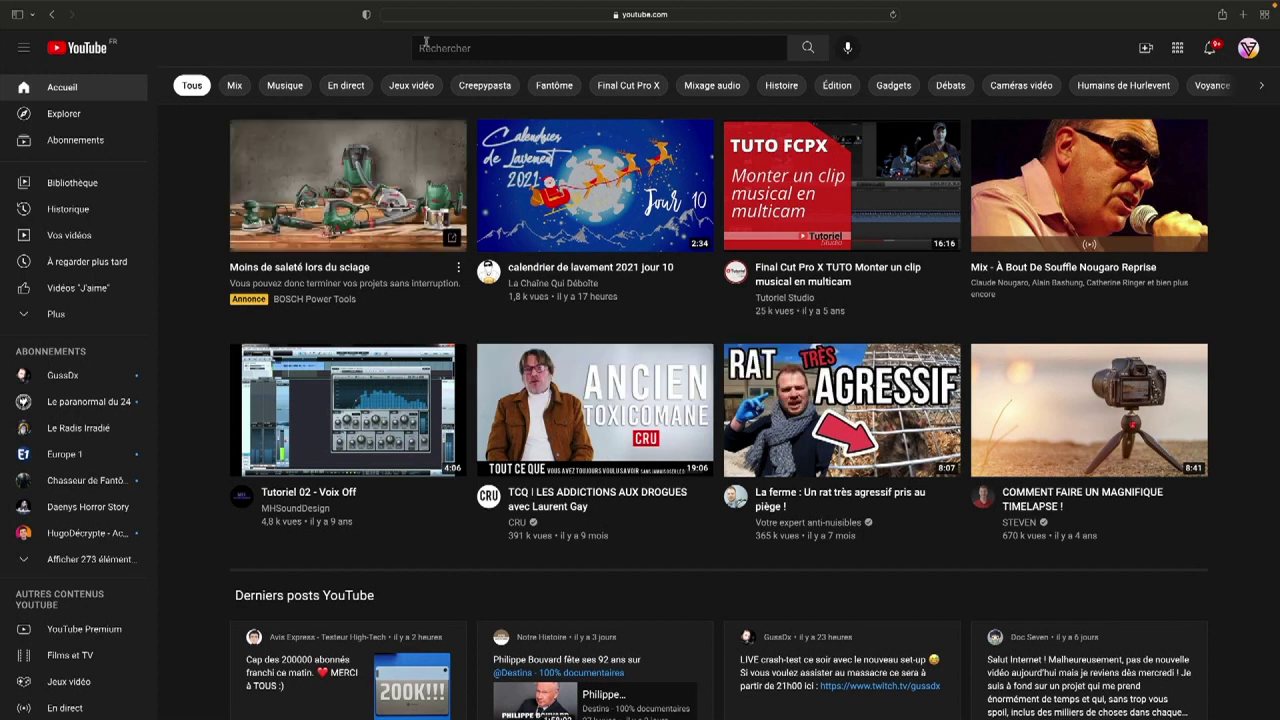
left_click(848, 49)
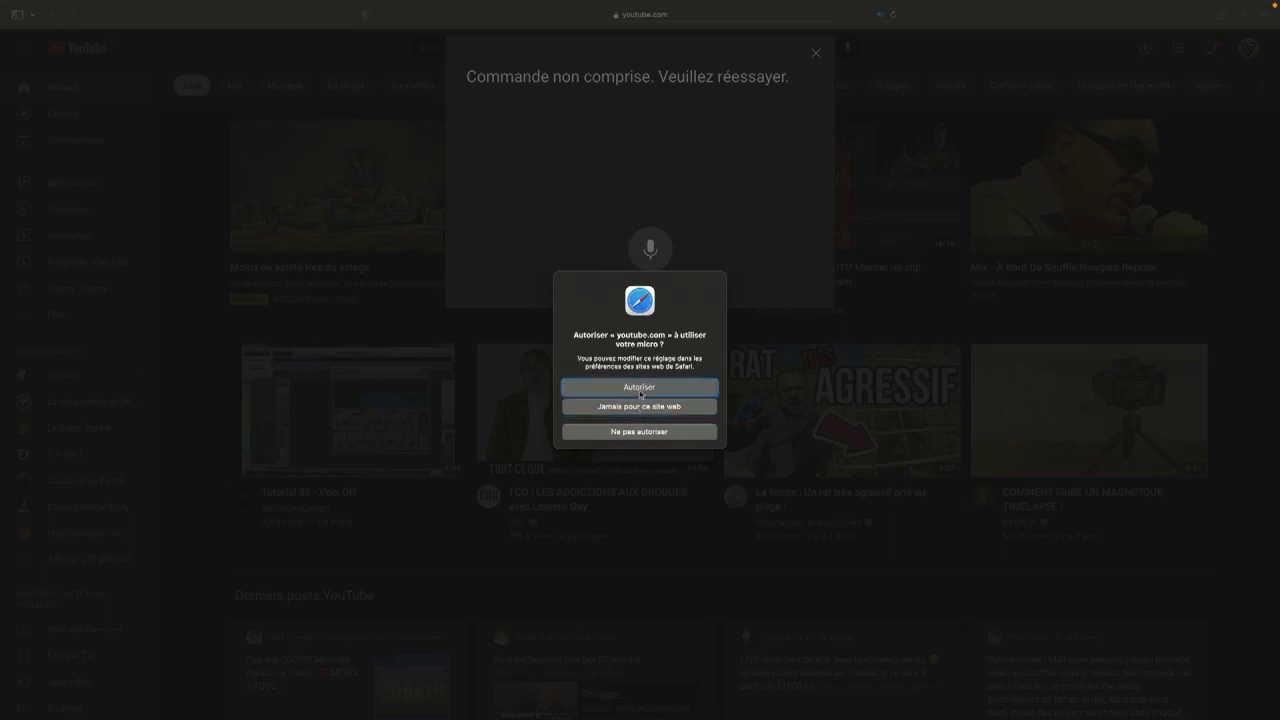
Allow youtube.com to use the microphone and run a voice search for "vision high-tech"
left_click(640, 387)
key("ctrl+alt+u")
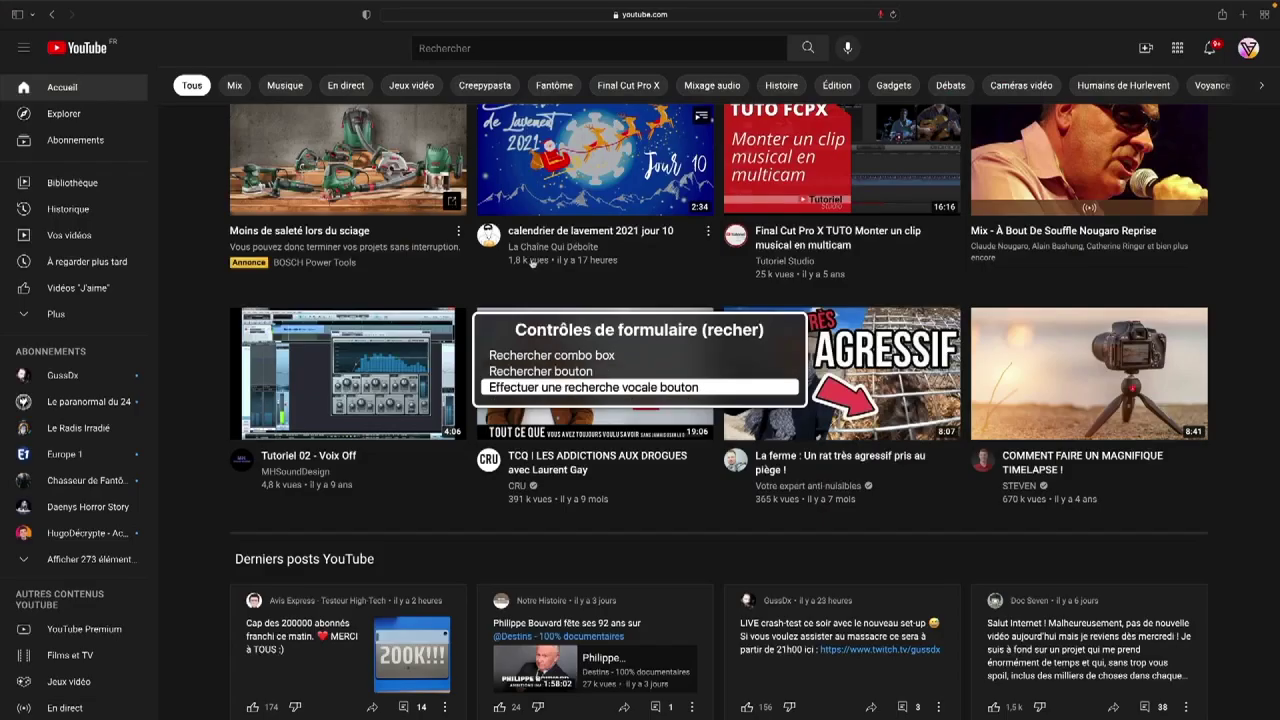
key("Return")
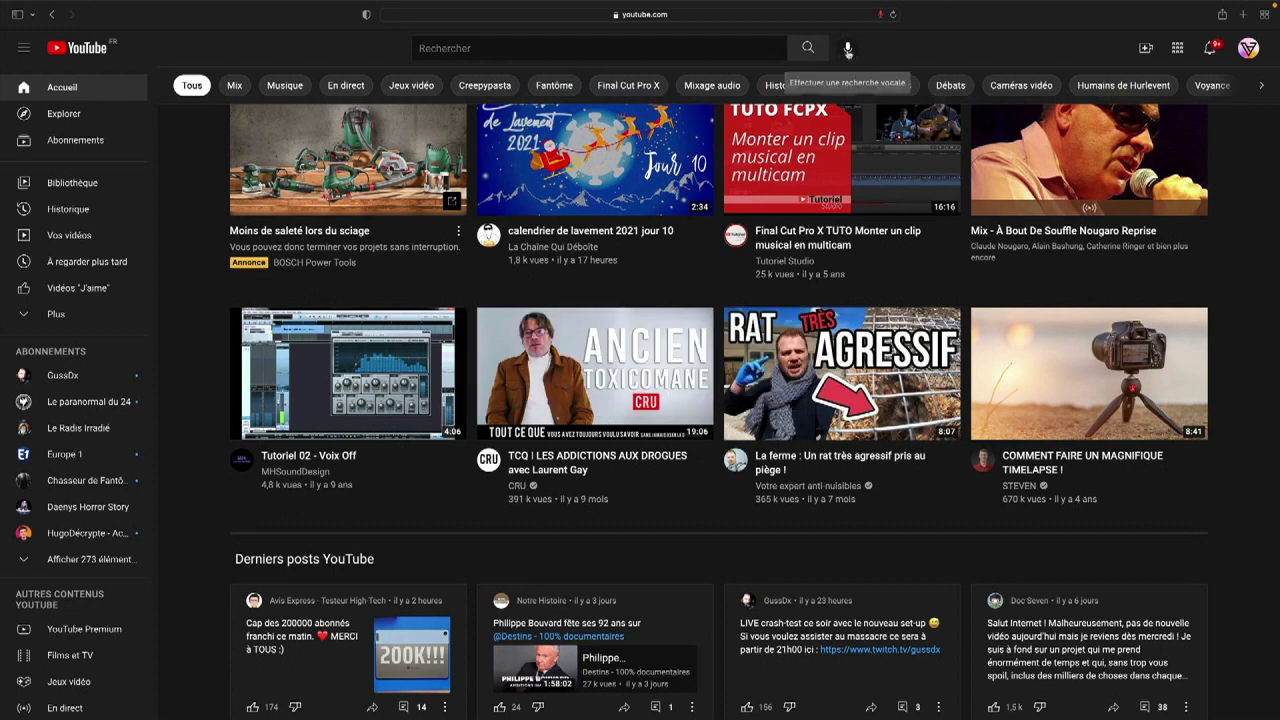
left_click(848, 49)
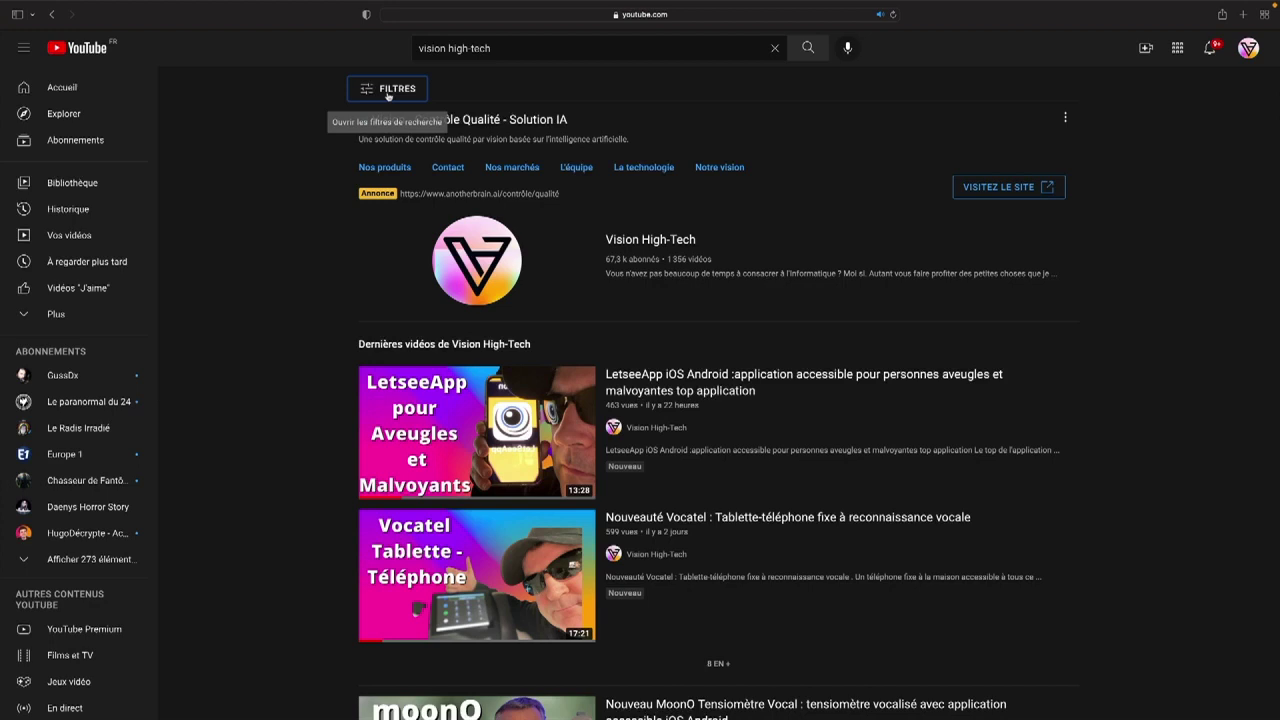
Filter the rotor's Liens list on the results page by "vision" and select the Vision High-Tech channel link
key("ctrl+alt+u")
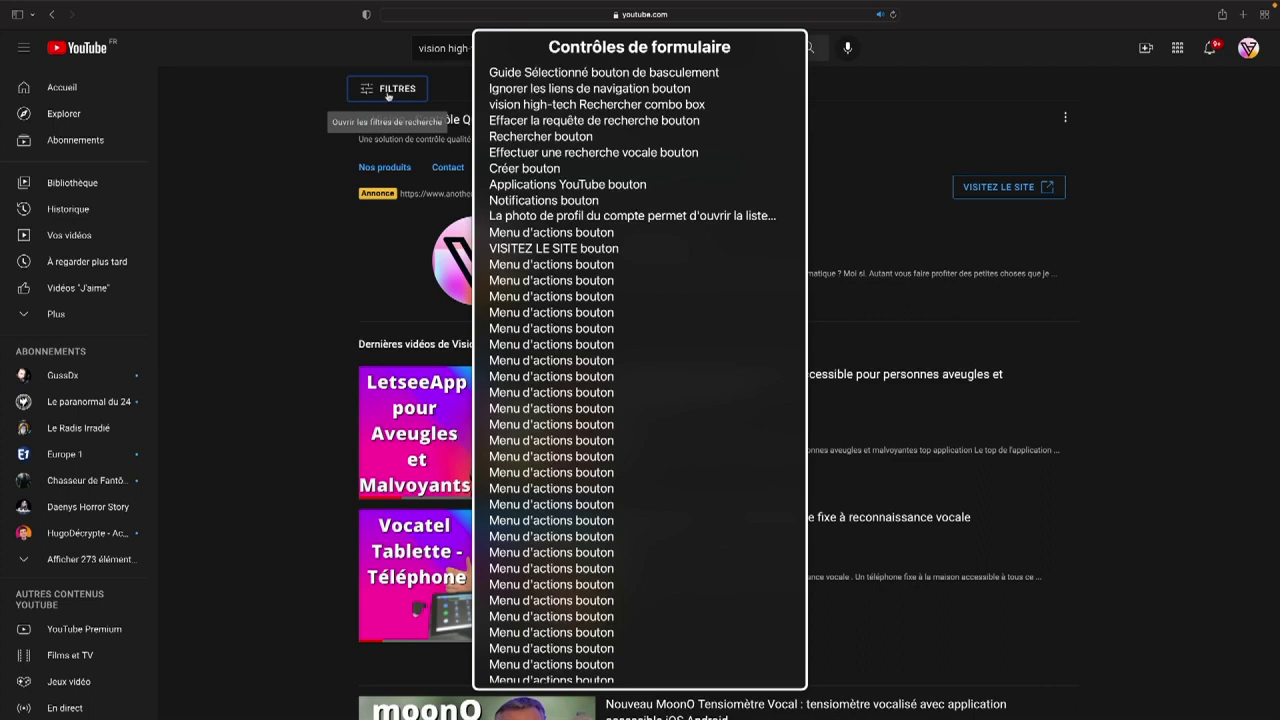
key("Left")
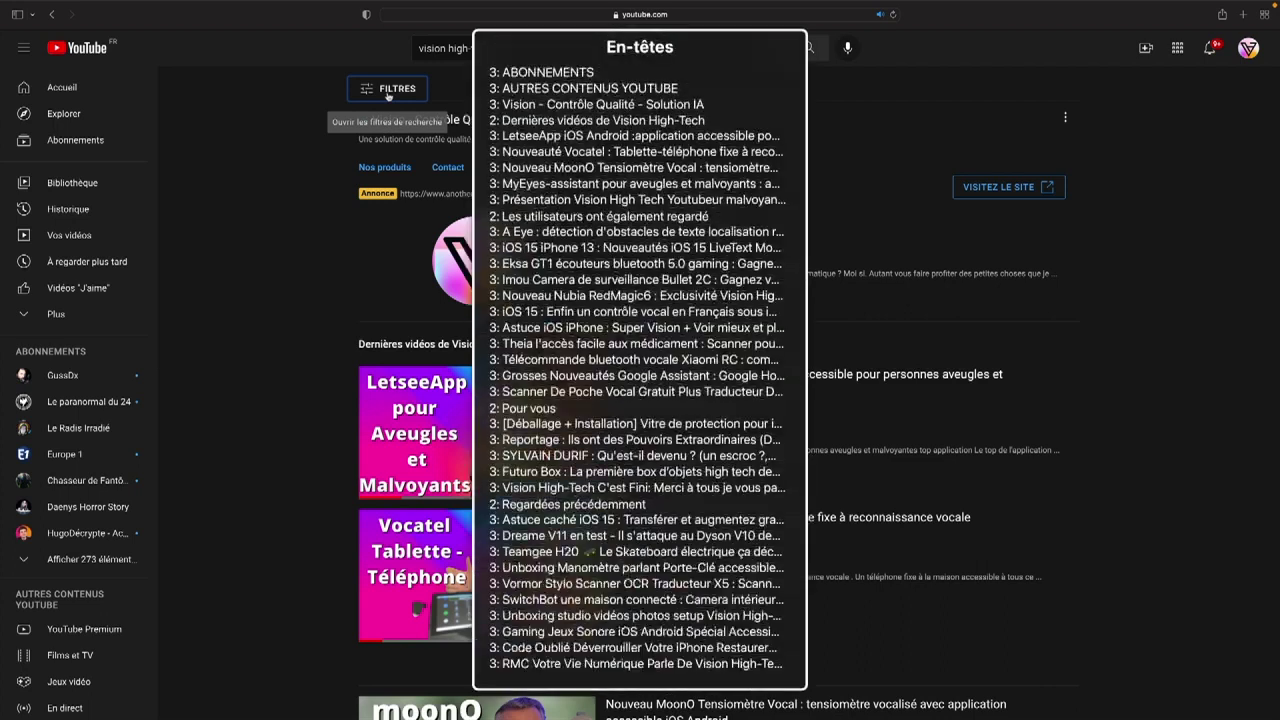
key("Left")
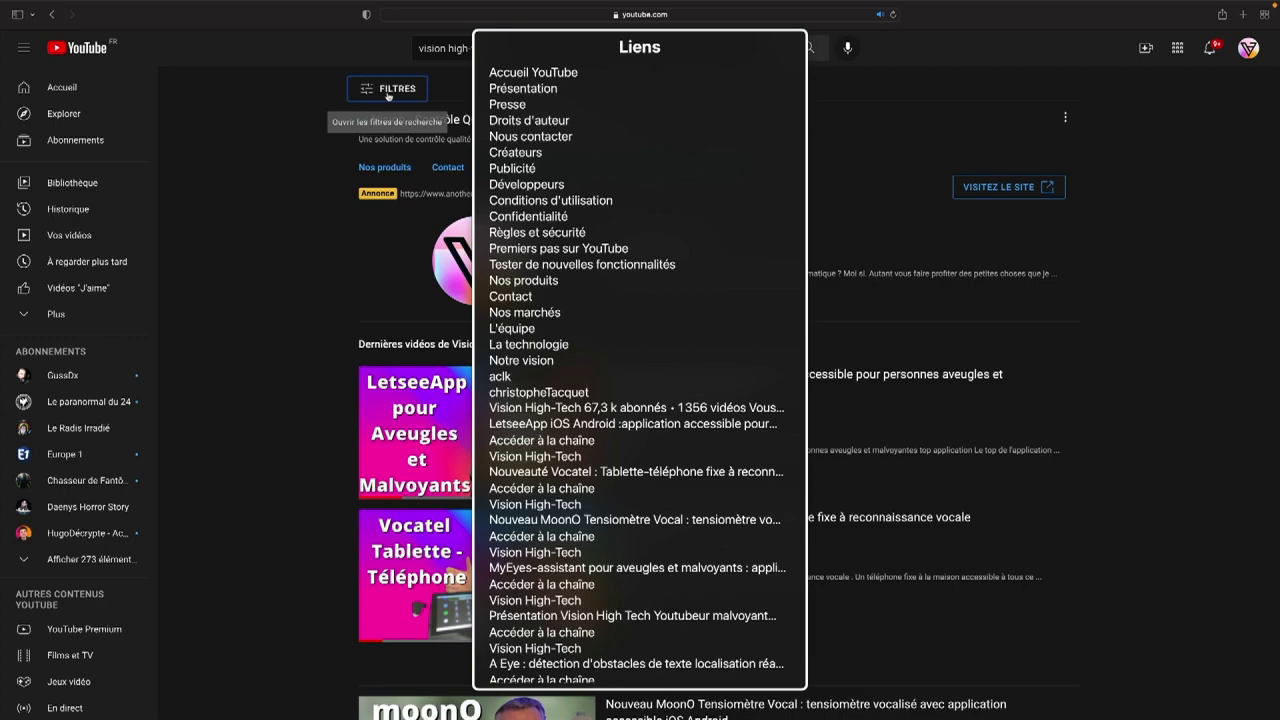
type("vision")
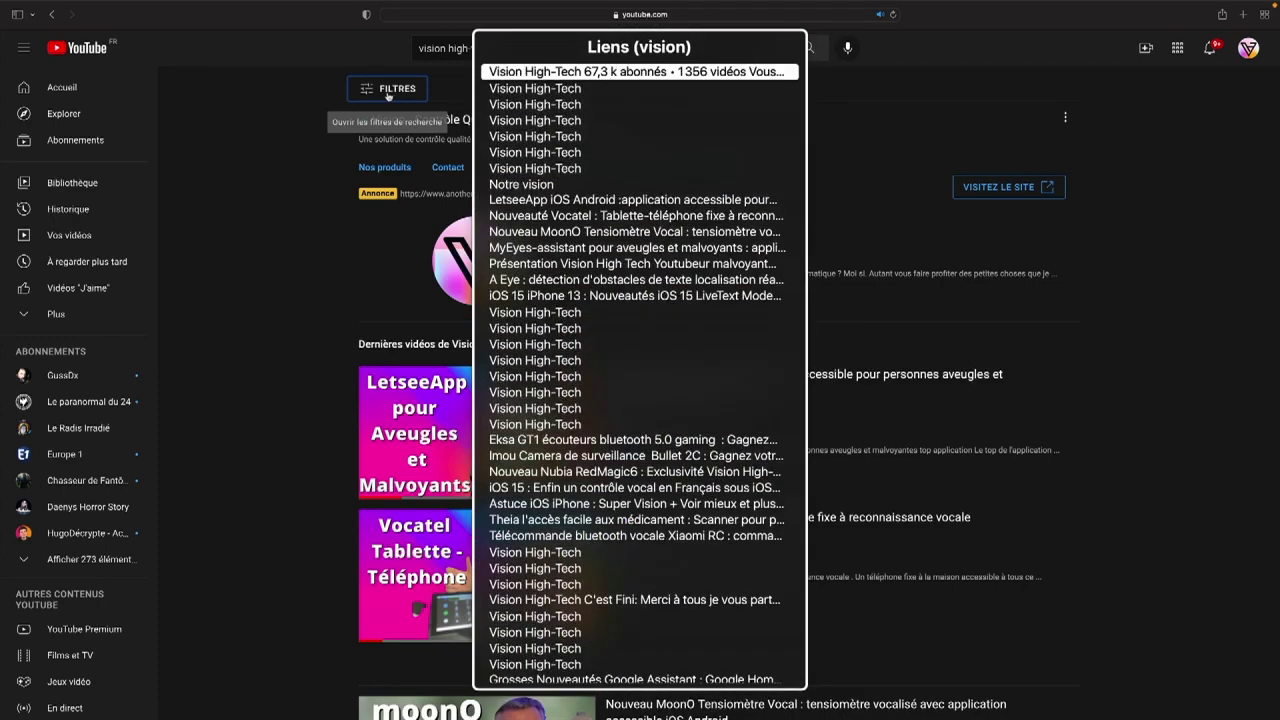
key("Down")
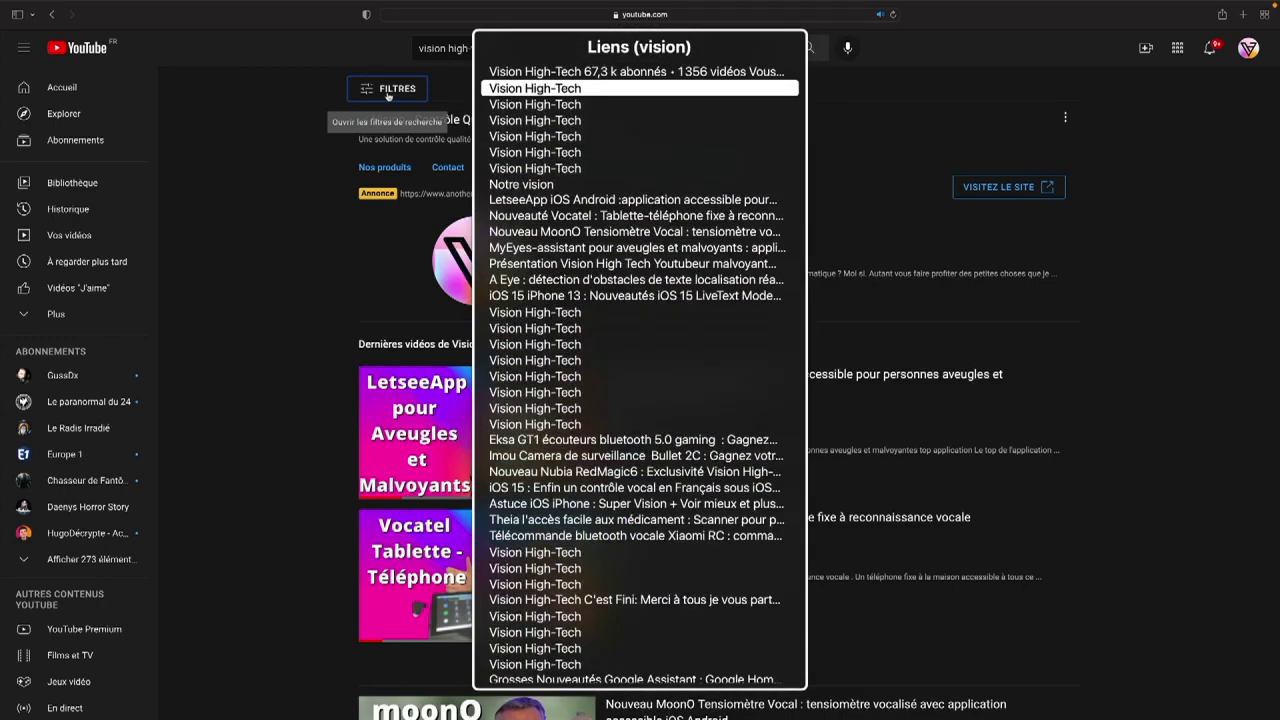
key("Up")
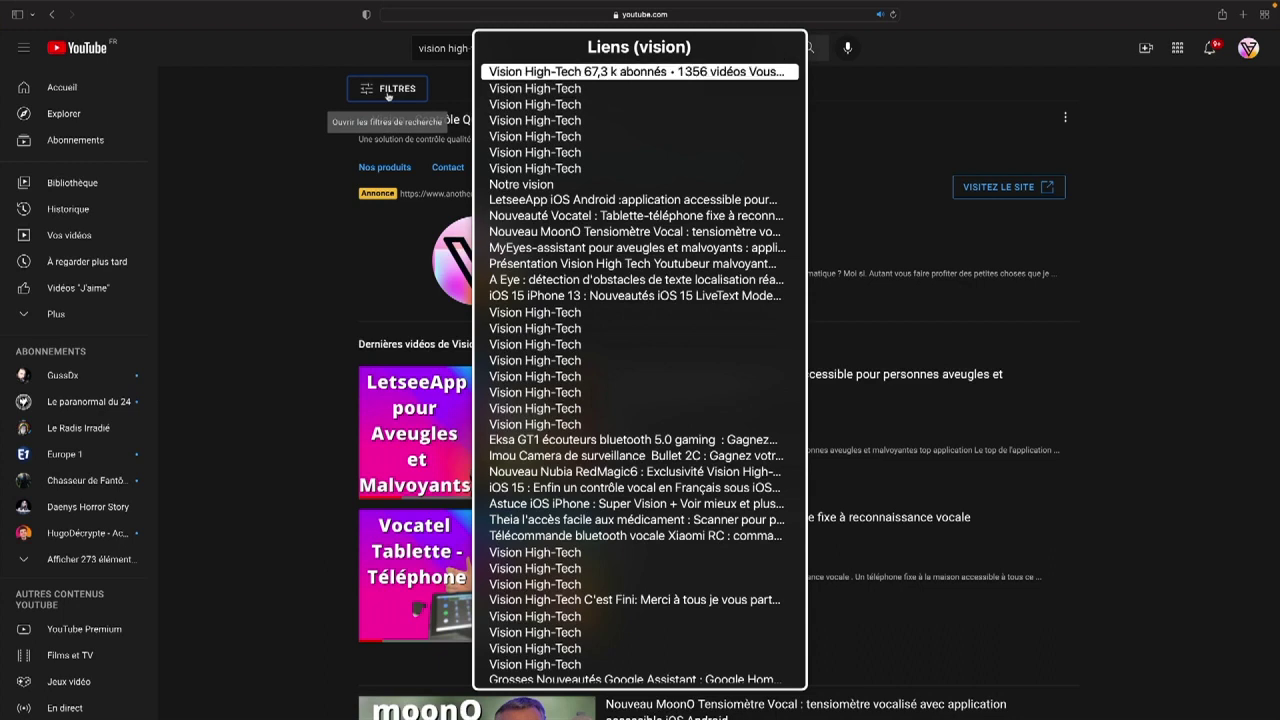